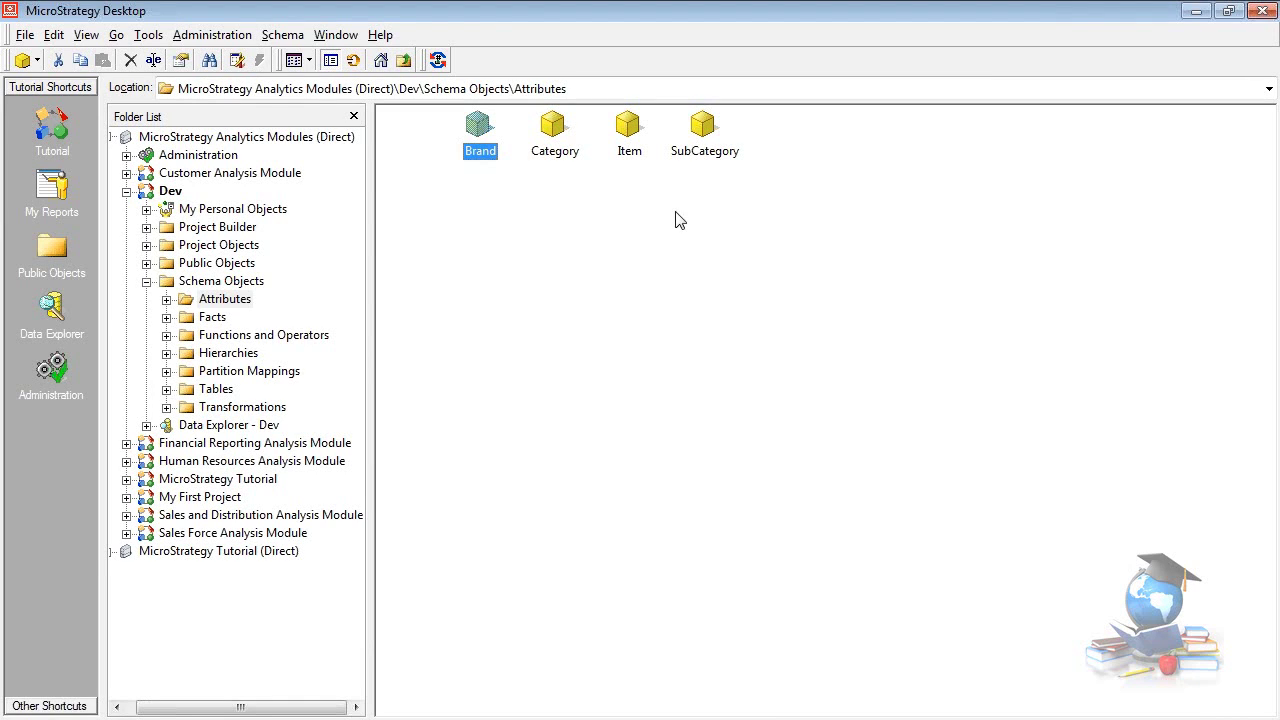
In the Brand attribute's Children list, add Item as a one-to-many child via LU_ITEM, then save Brand.
right_click(482, 147)
click(516, 157)
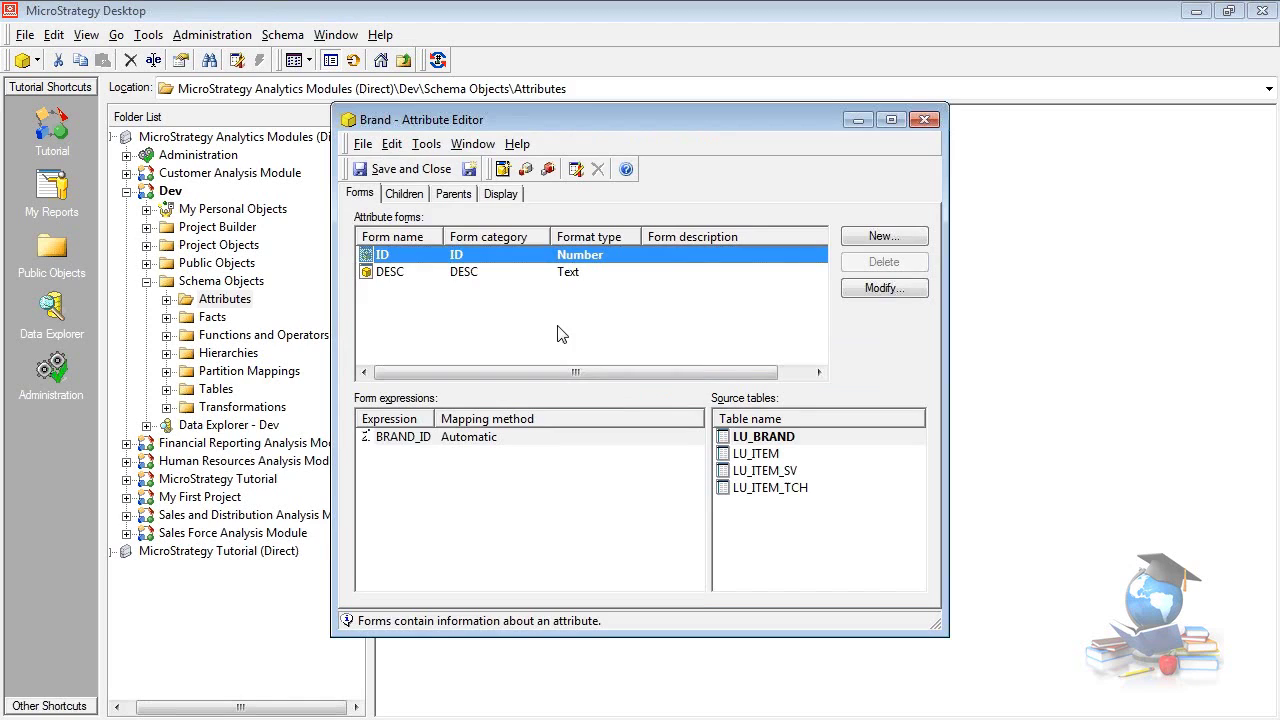
click(402, 193)
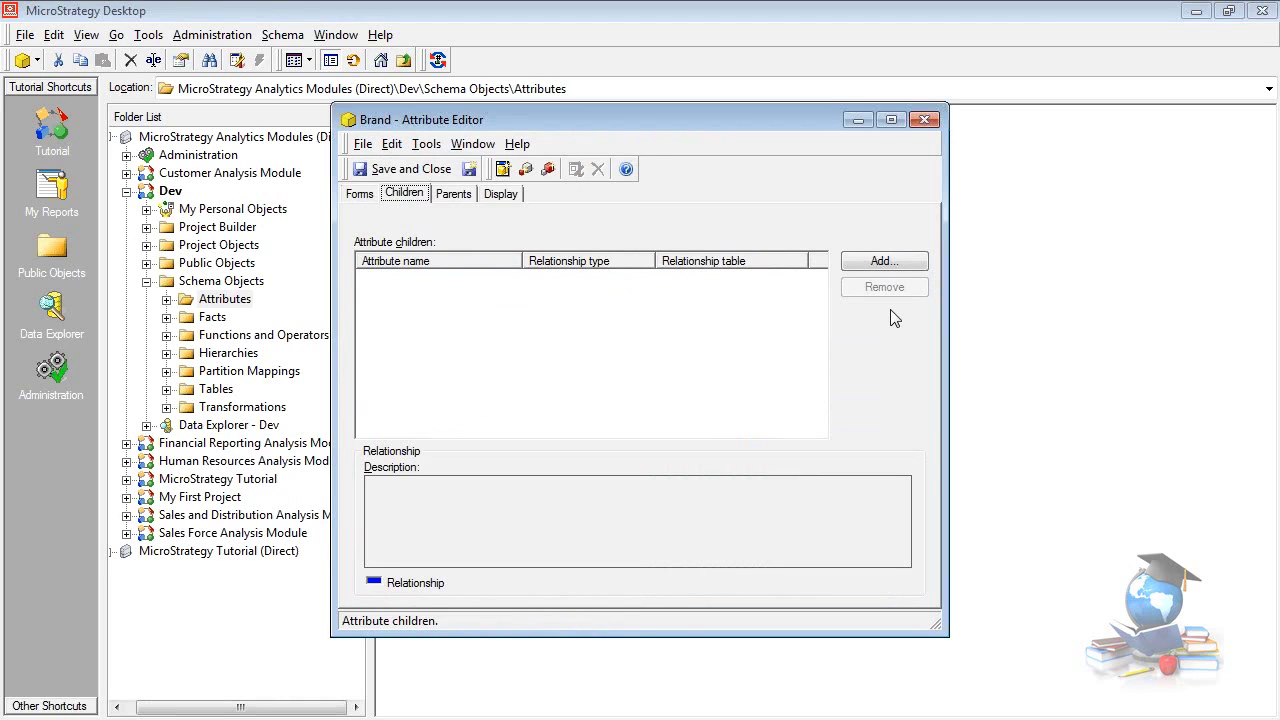
click(882, 261)
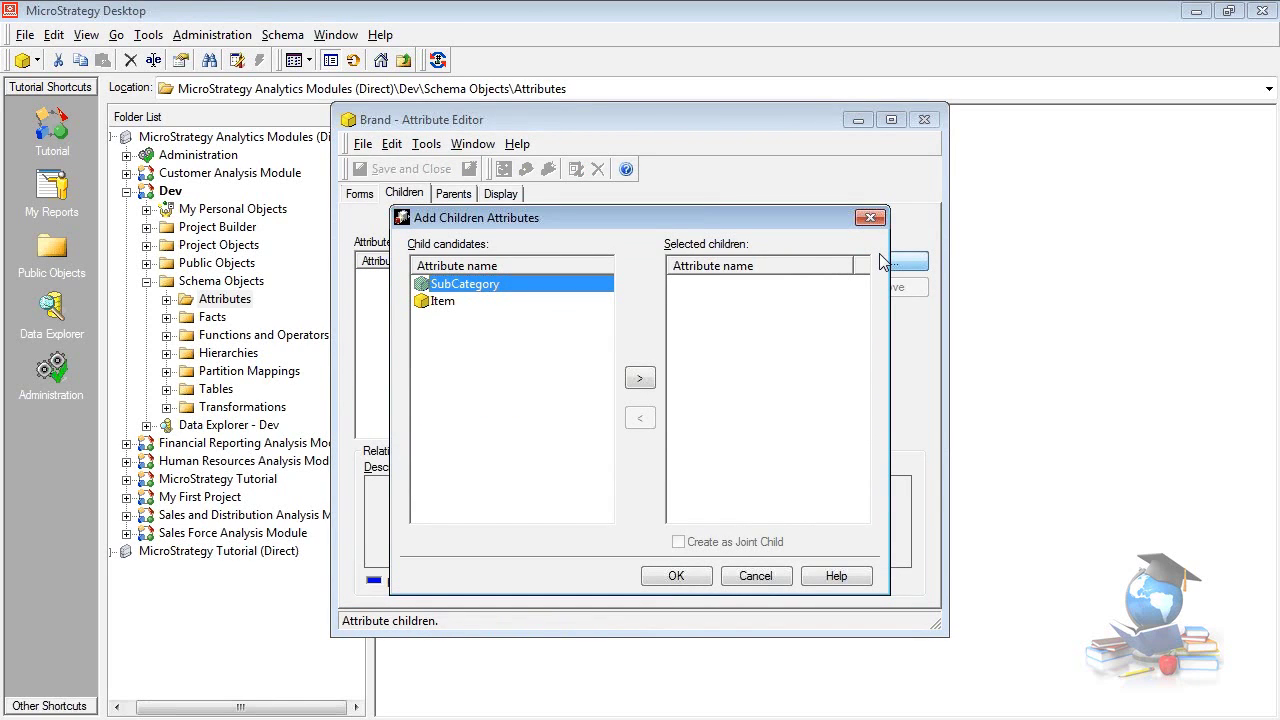
click(438, 304)
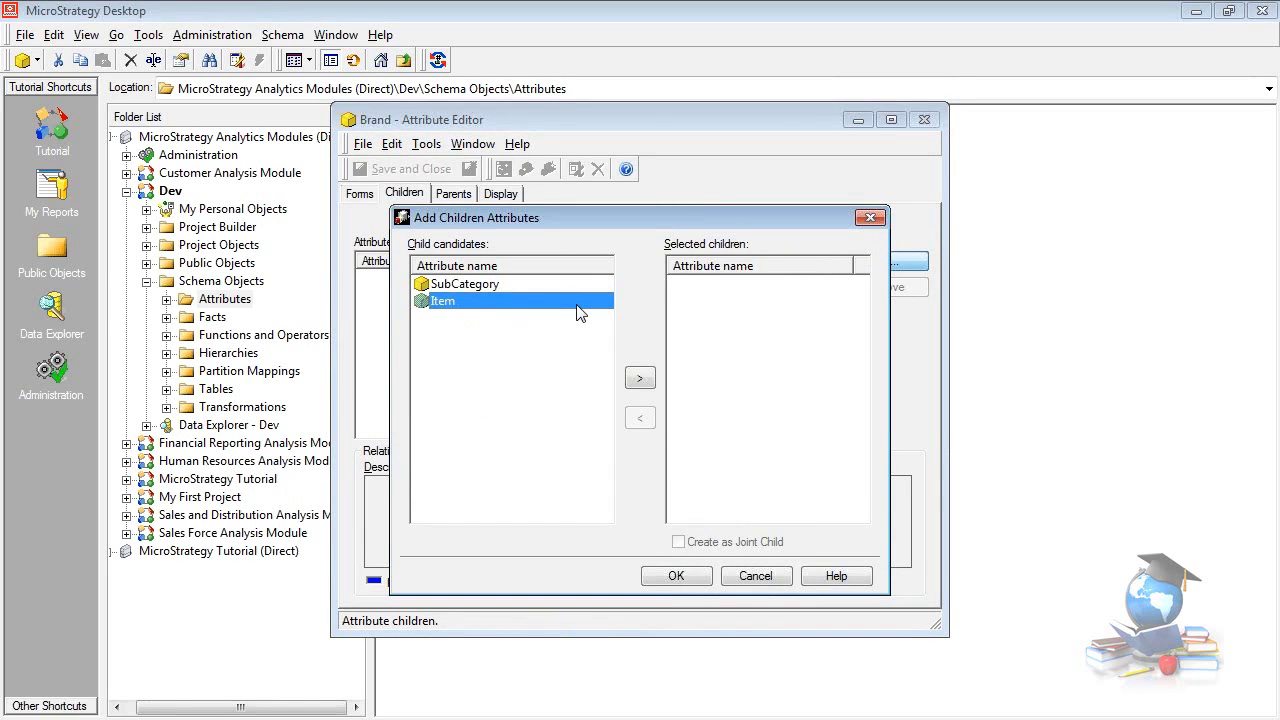
click(640, 378)
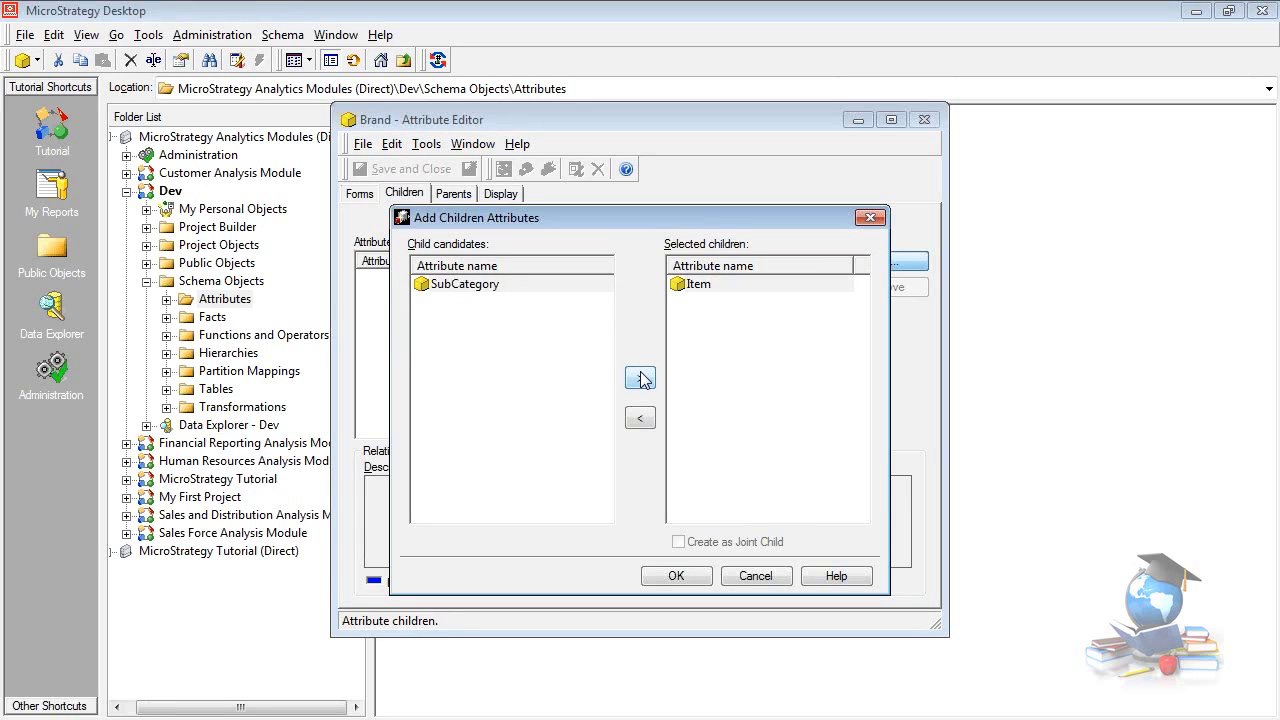
click(677, 580)
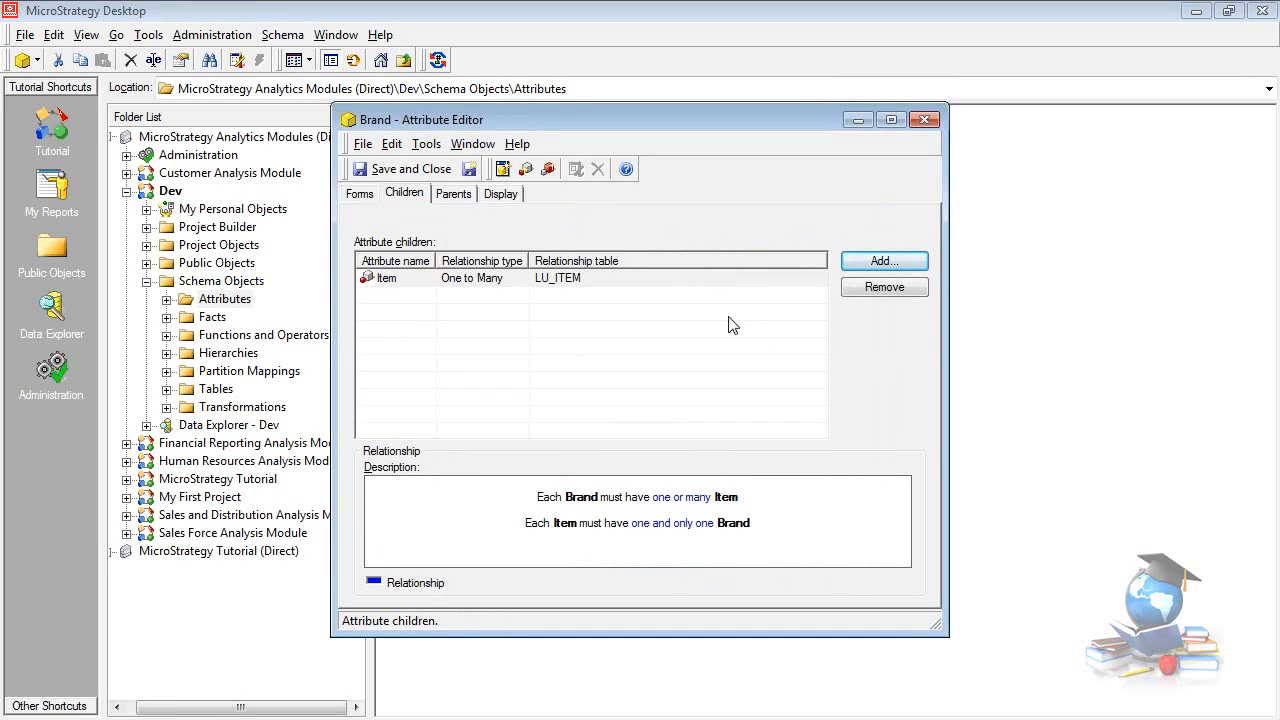
click(407, 175)
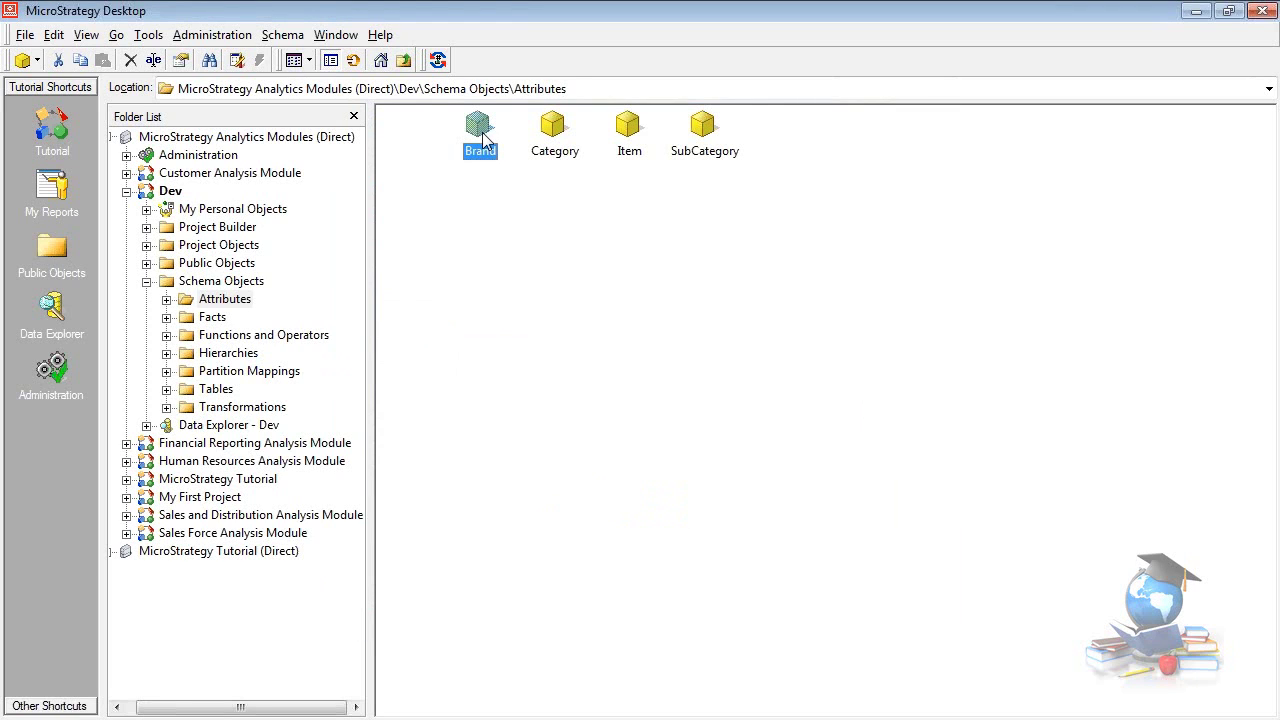
In the Category attribute's Children list, add SubCategory as a one-to-many child via LU_SUBCATEG, then save Category.
right_click(551, 131)
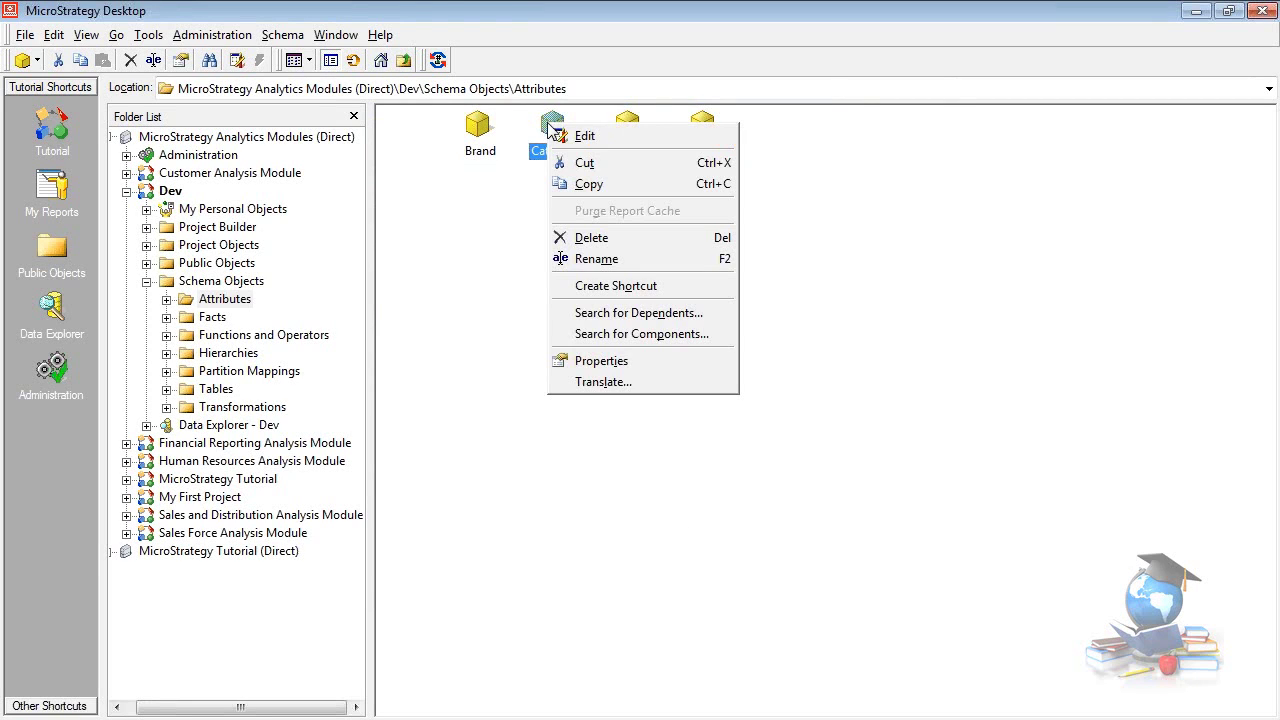
click(606, 139)
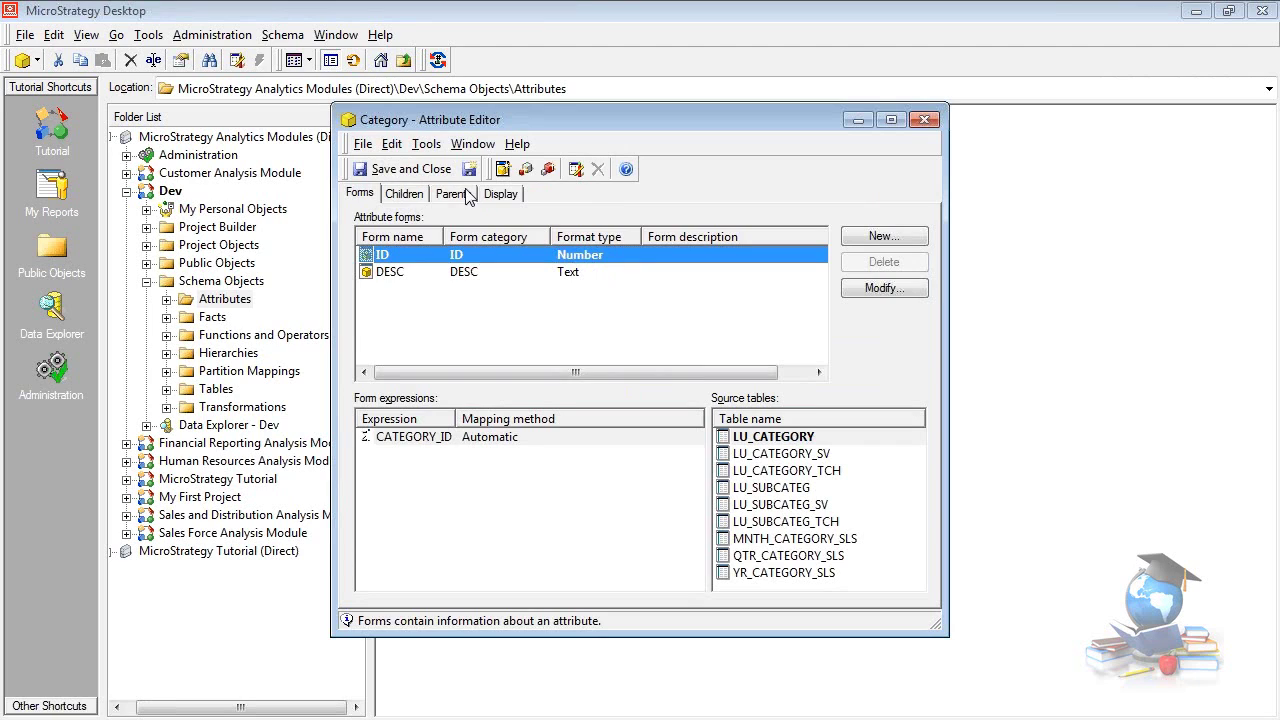
click(408, 194)
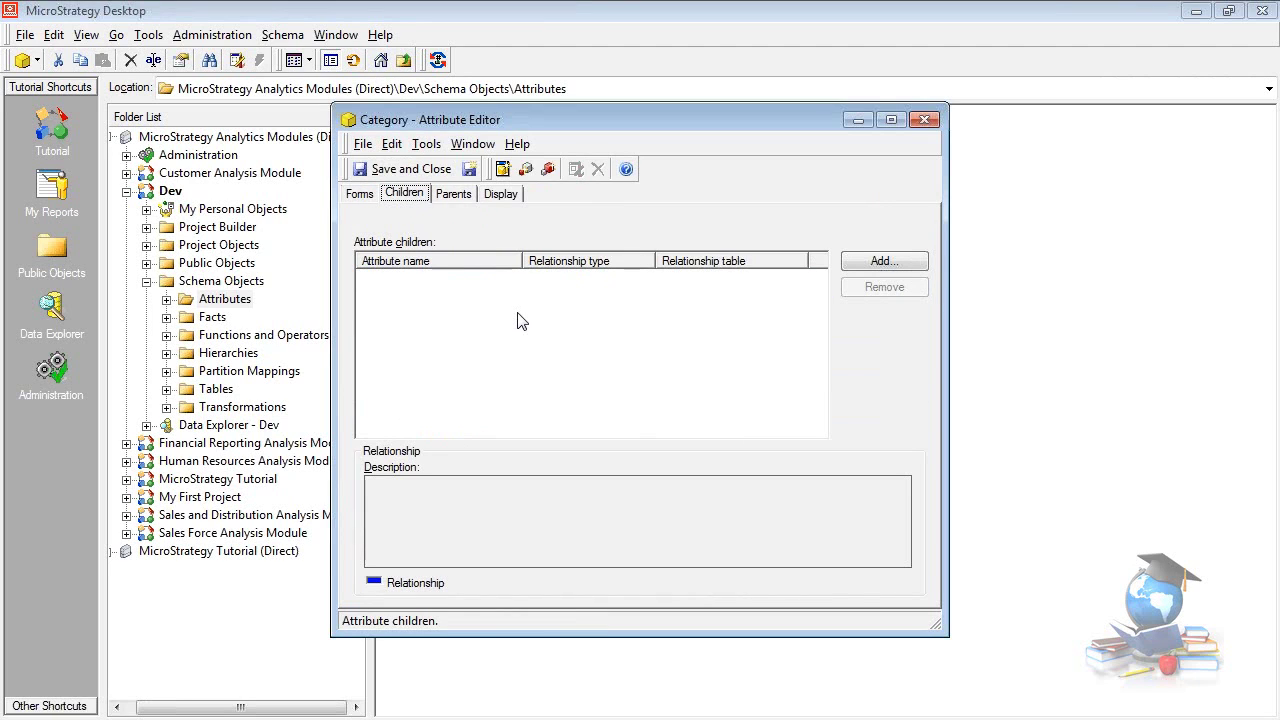
click(866, 264)
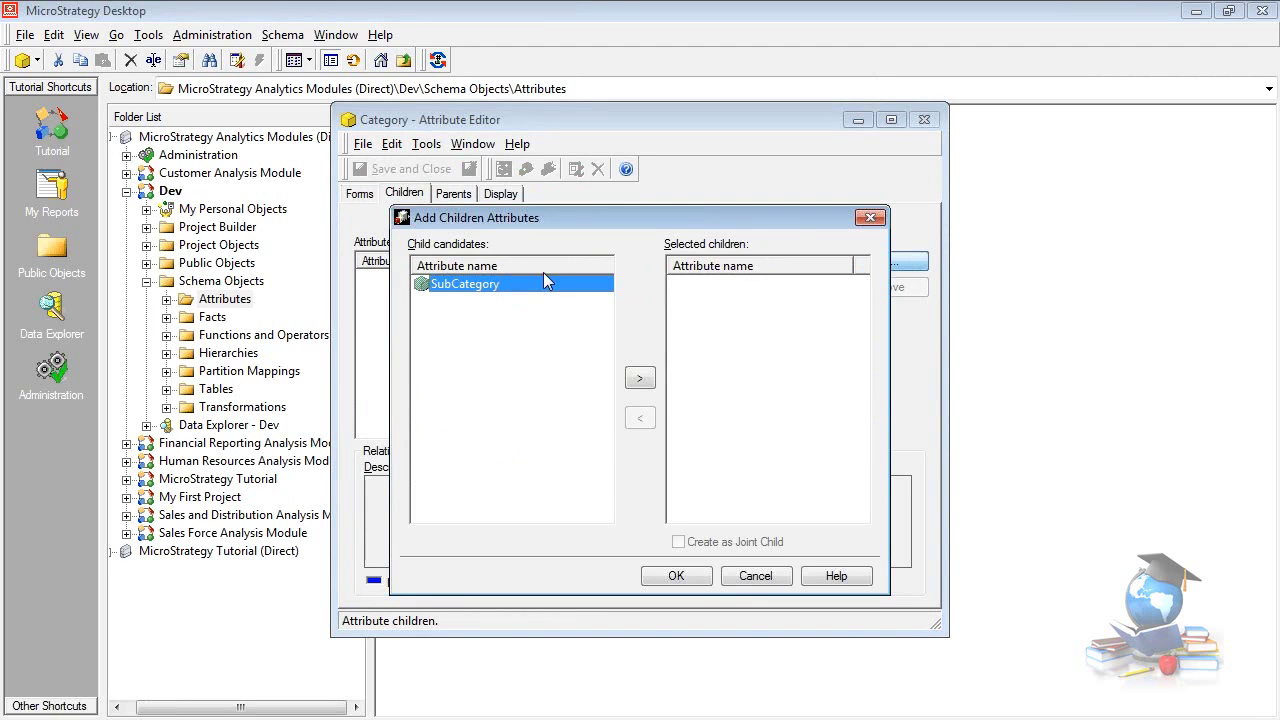
double_click(492, 286)
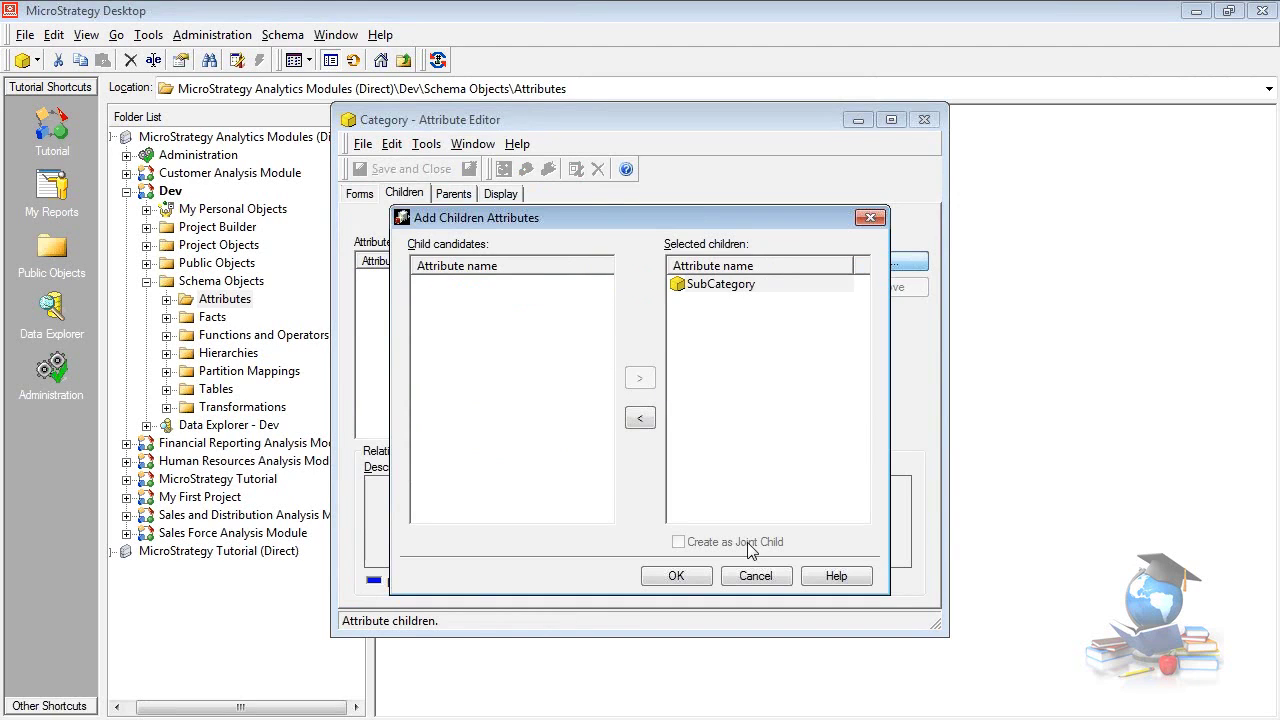
click(677, 578)
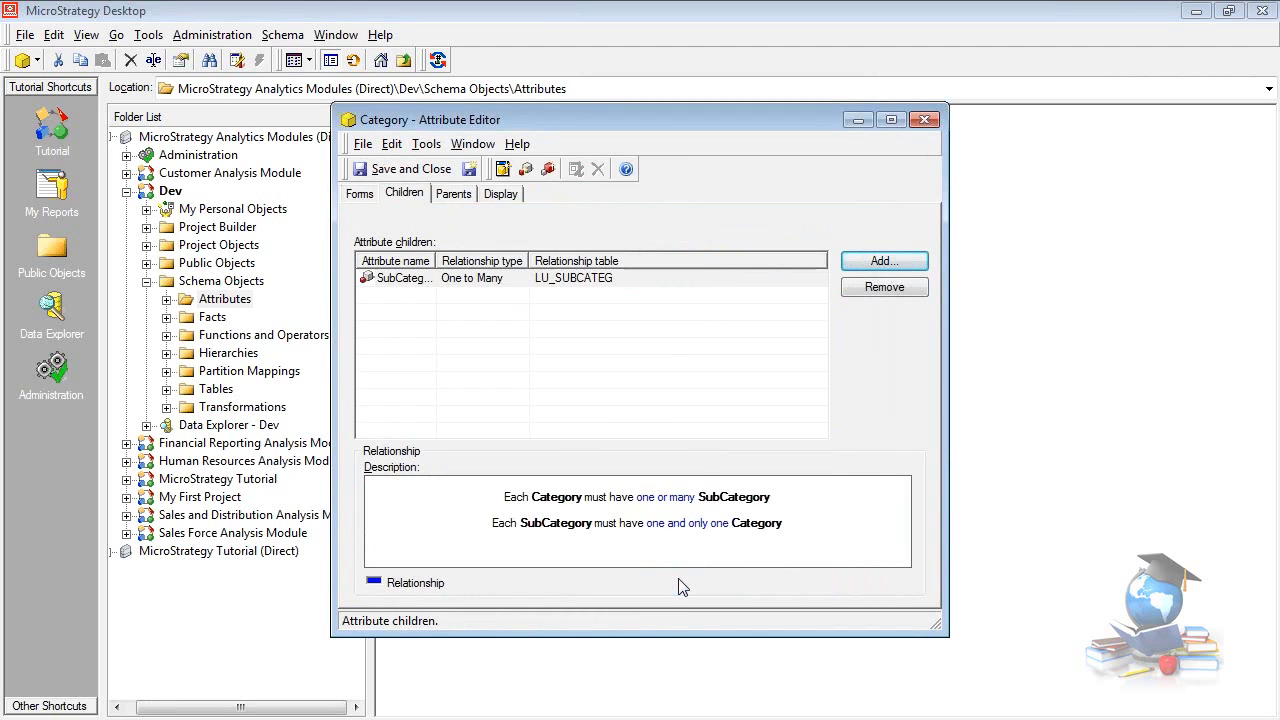
click(410, 172)
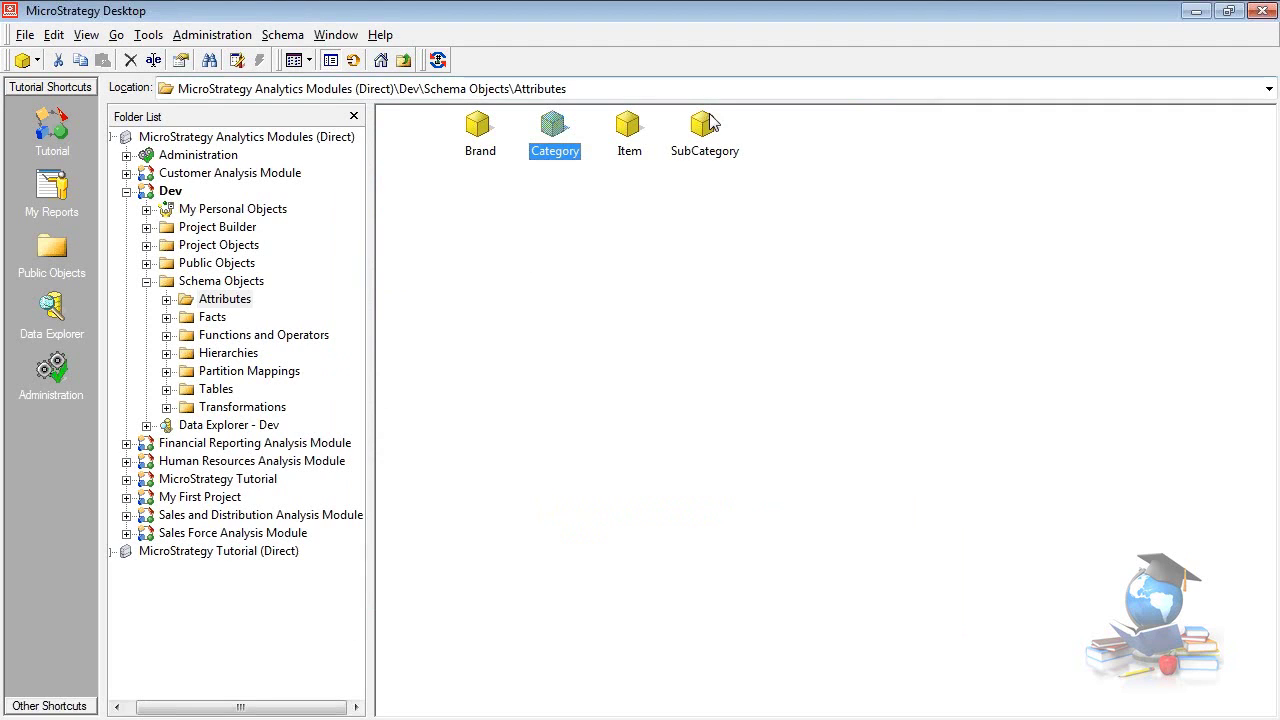
Review SubCategory's parents, add Item as its one-to-many child via LU_ITEM, then save SubCategory.
right_click(690, 122)
click(715, 139)
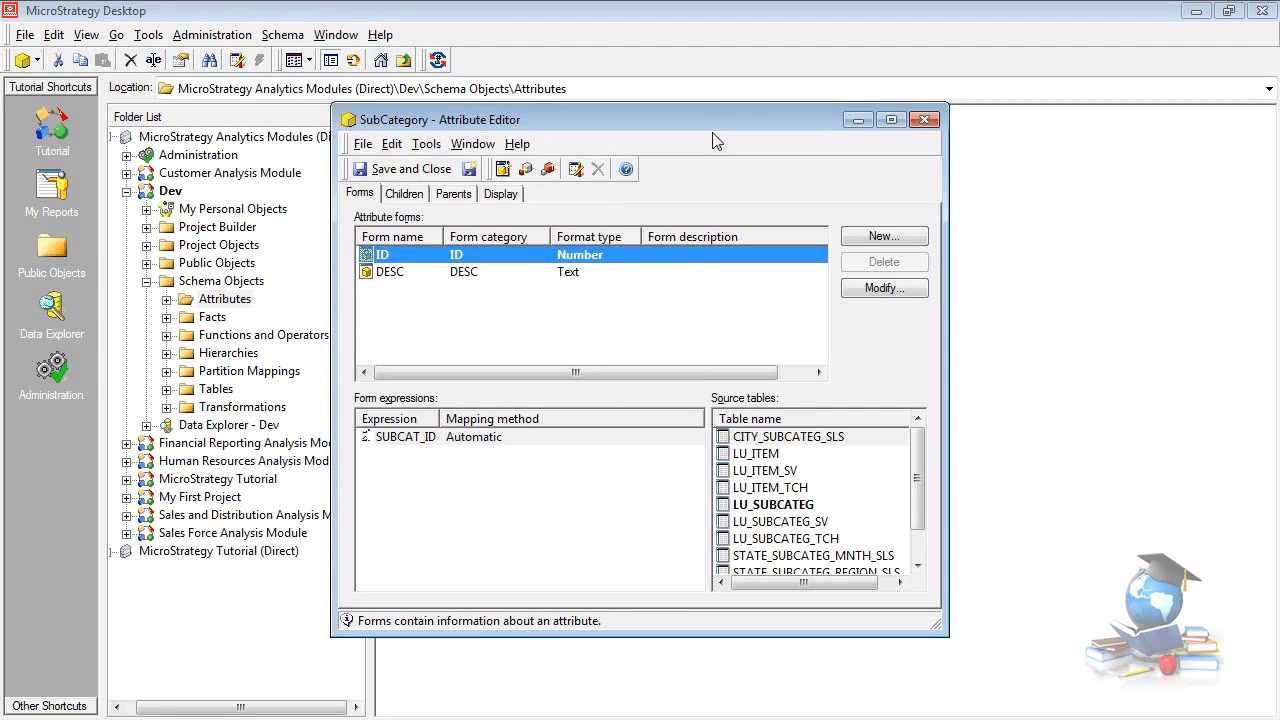
click(464, 199)
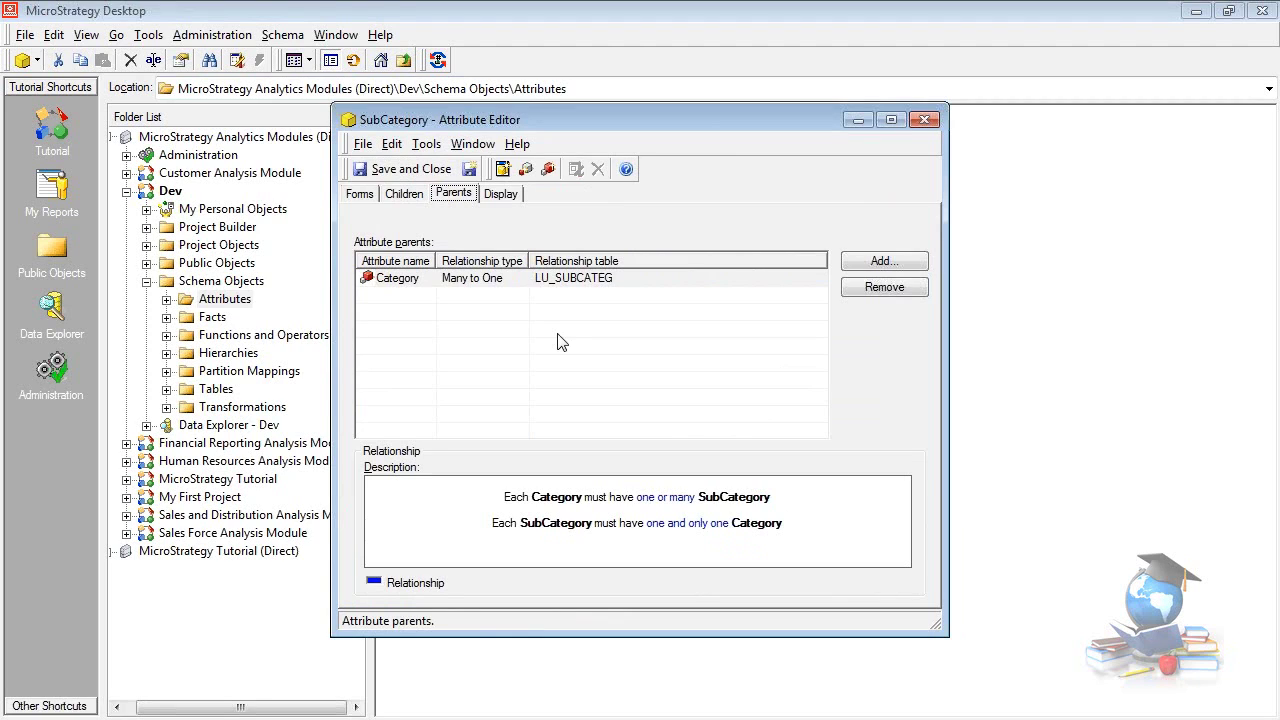
click(392, 195)
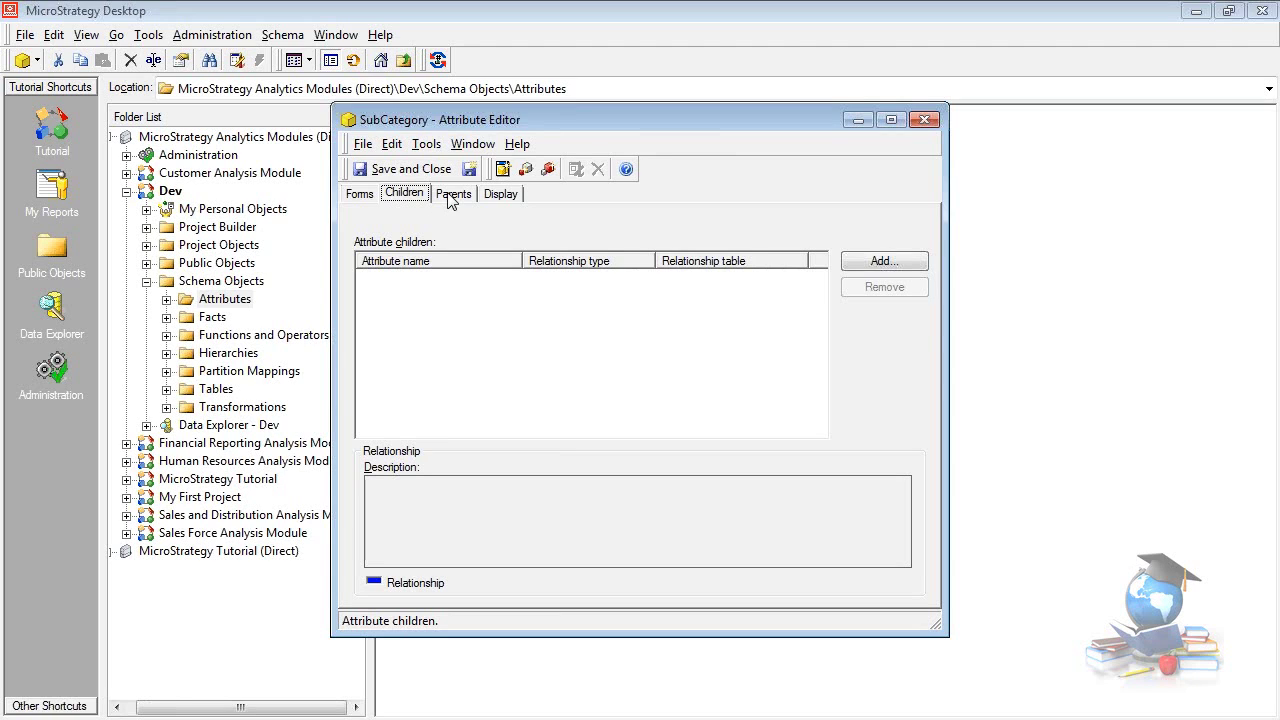
click(881, 262)
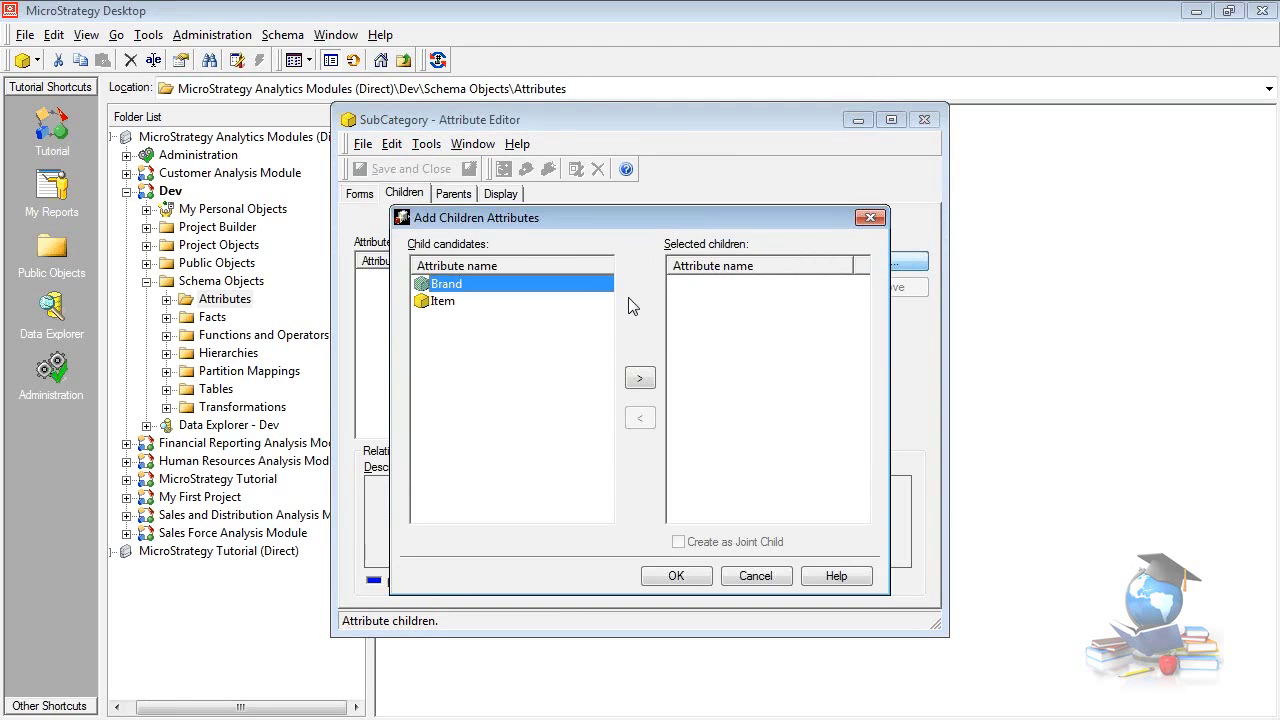
click(445, 303)
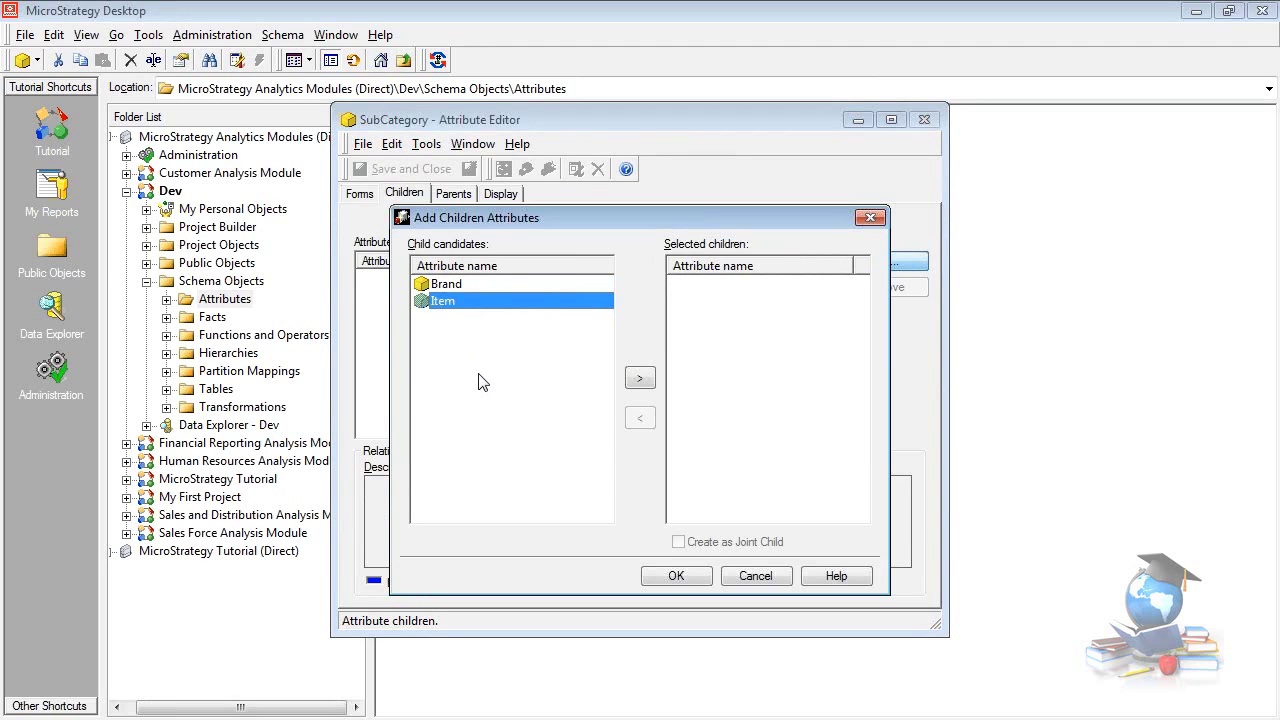
click(640, 378)
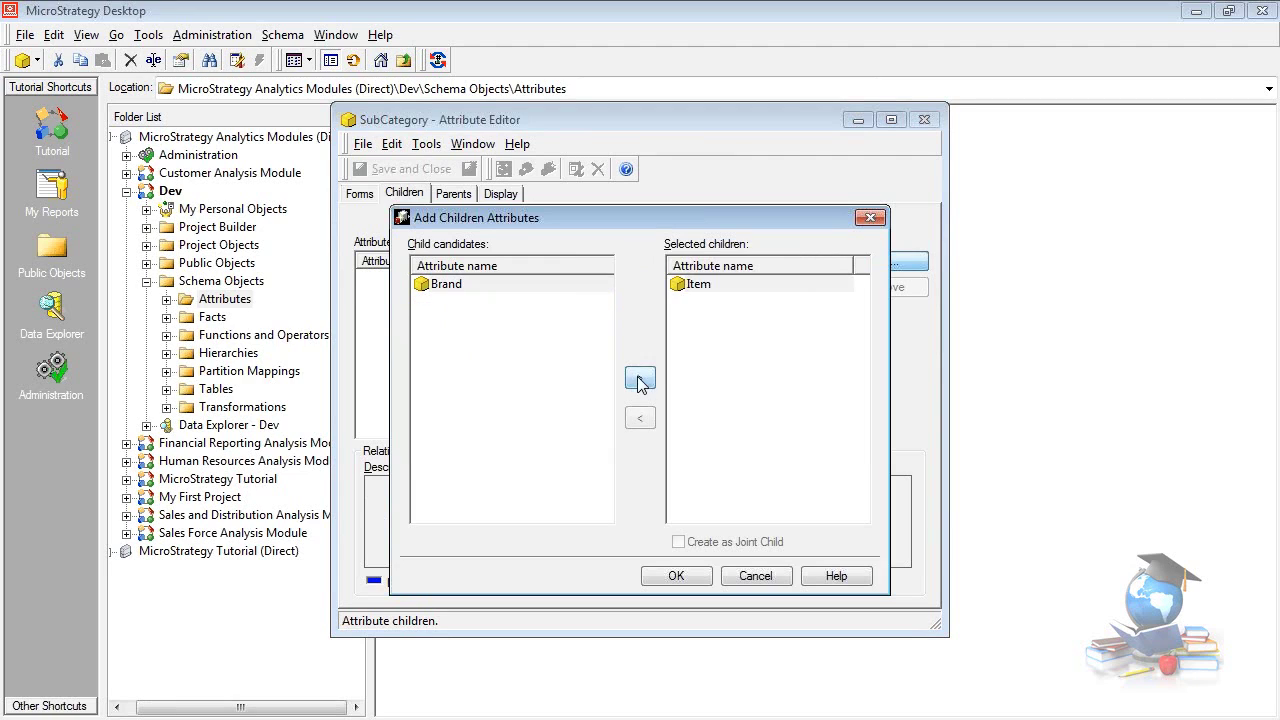
click(690, 577)
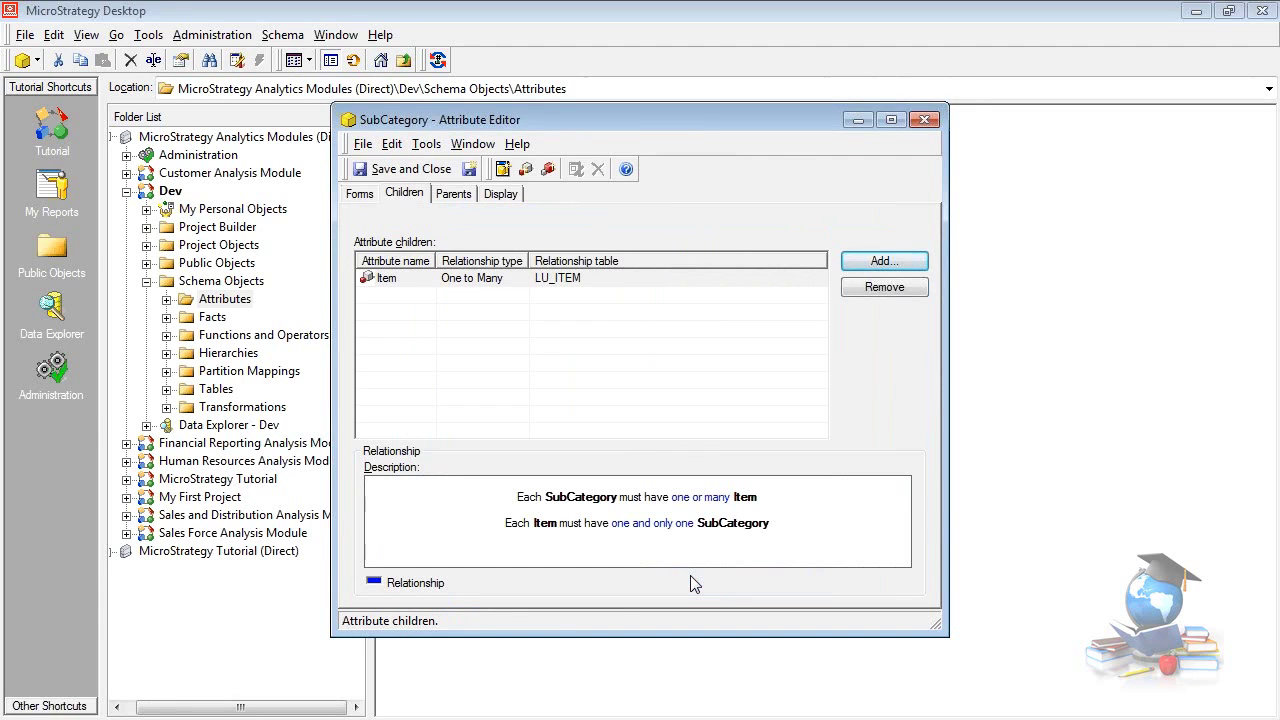
click(418, 173)
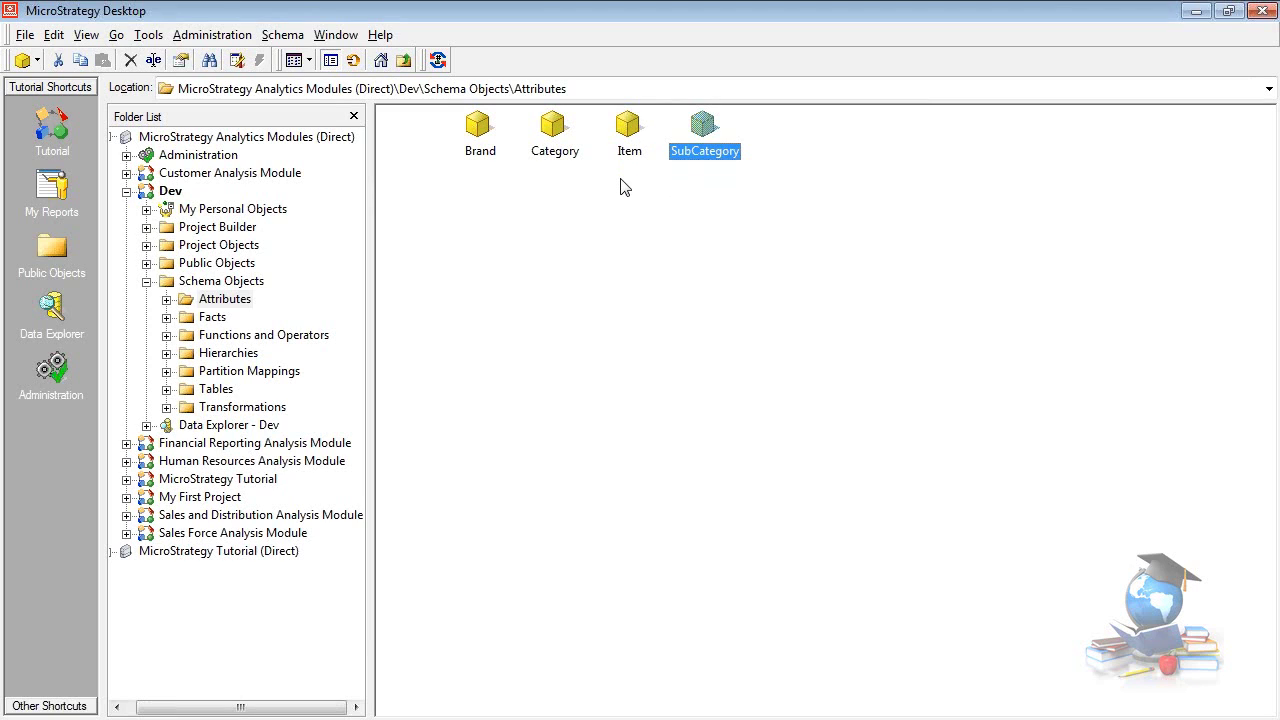
right_click(629, 144)
mouse_move(673, 159)
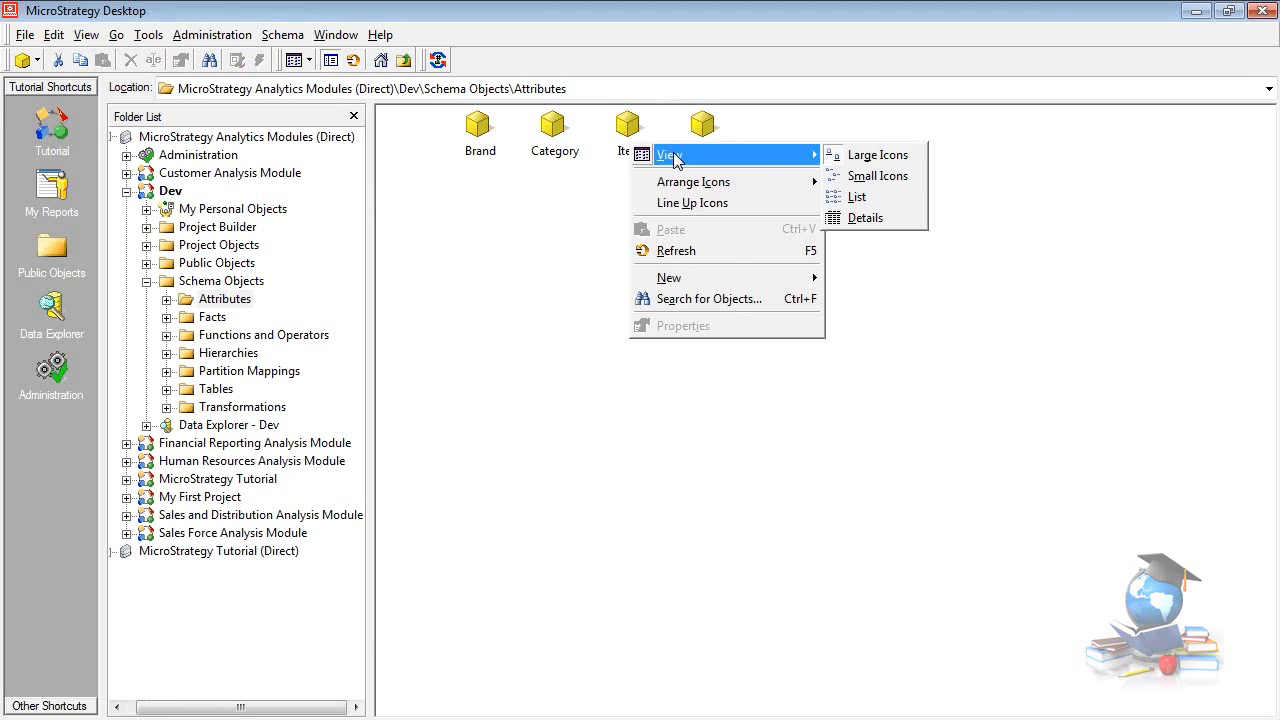
click(606, 193)
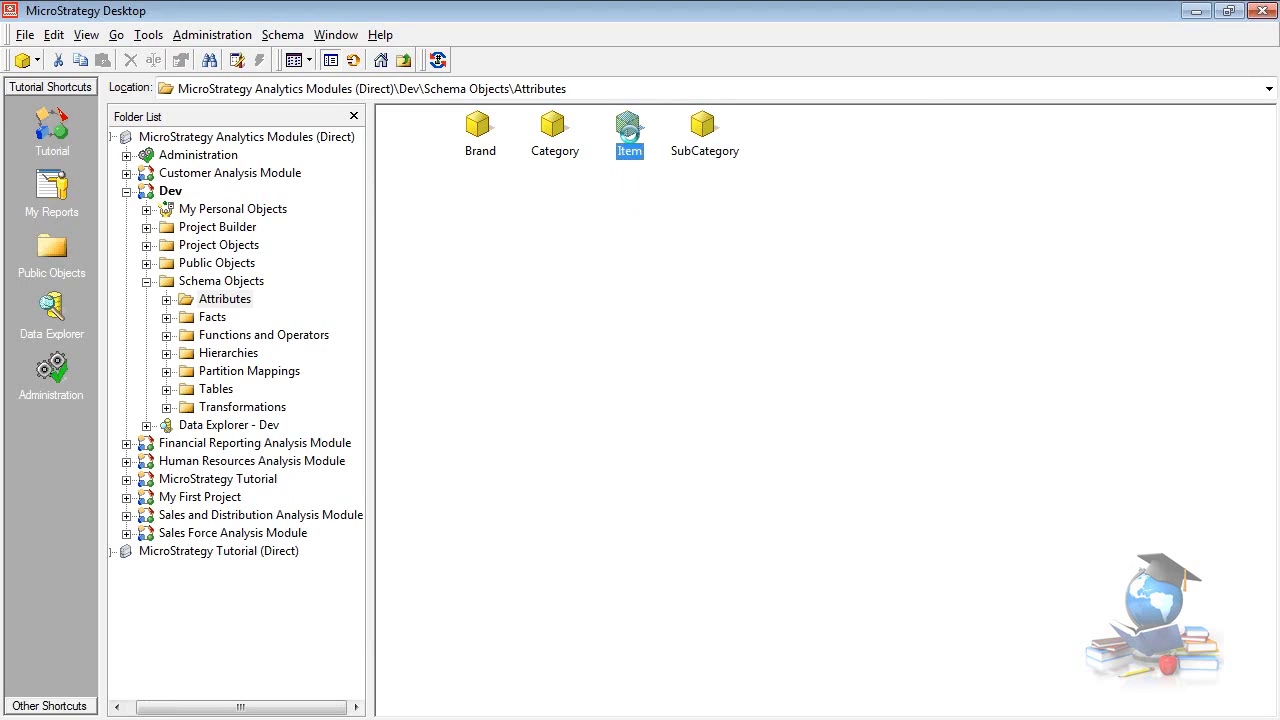
double_click(630, 135)
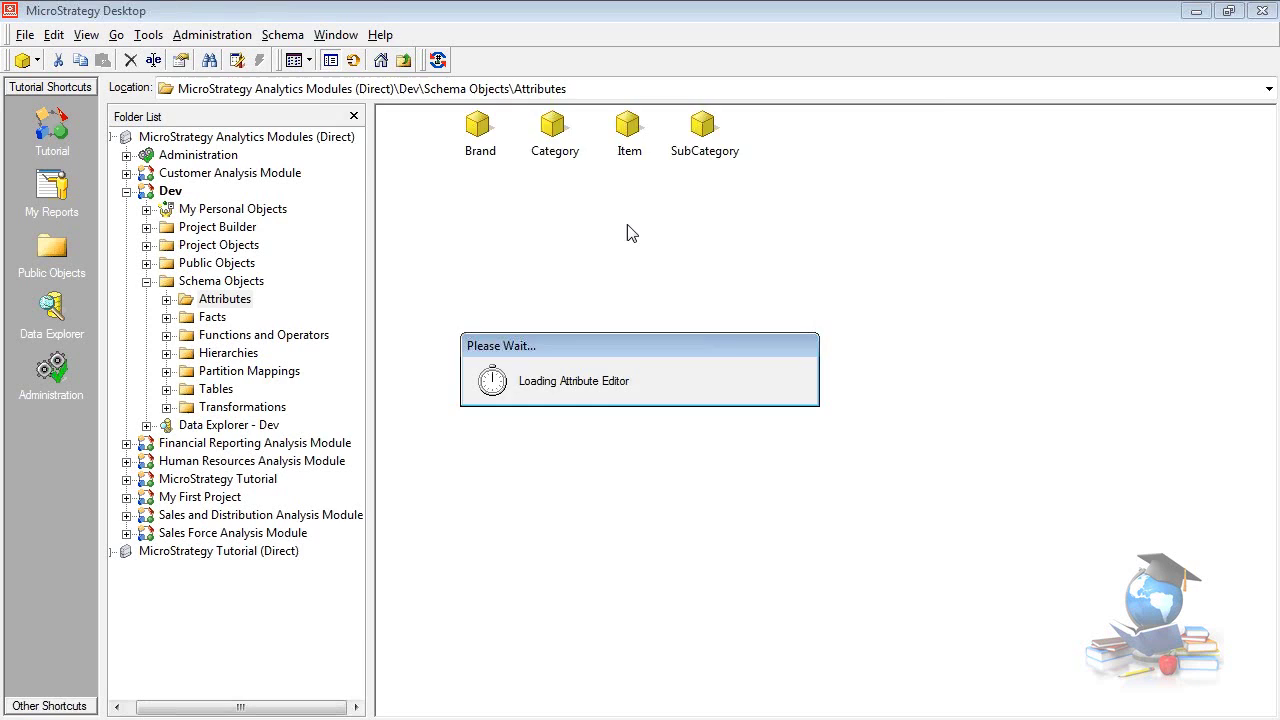
click(466, 196)
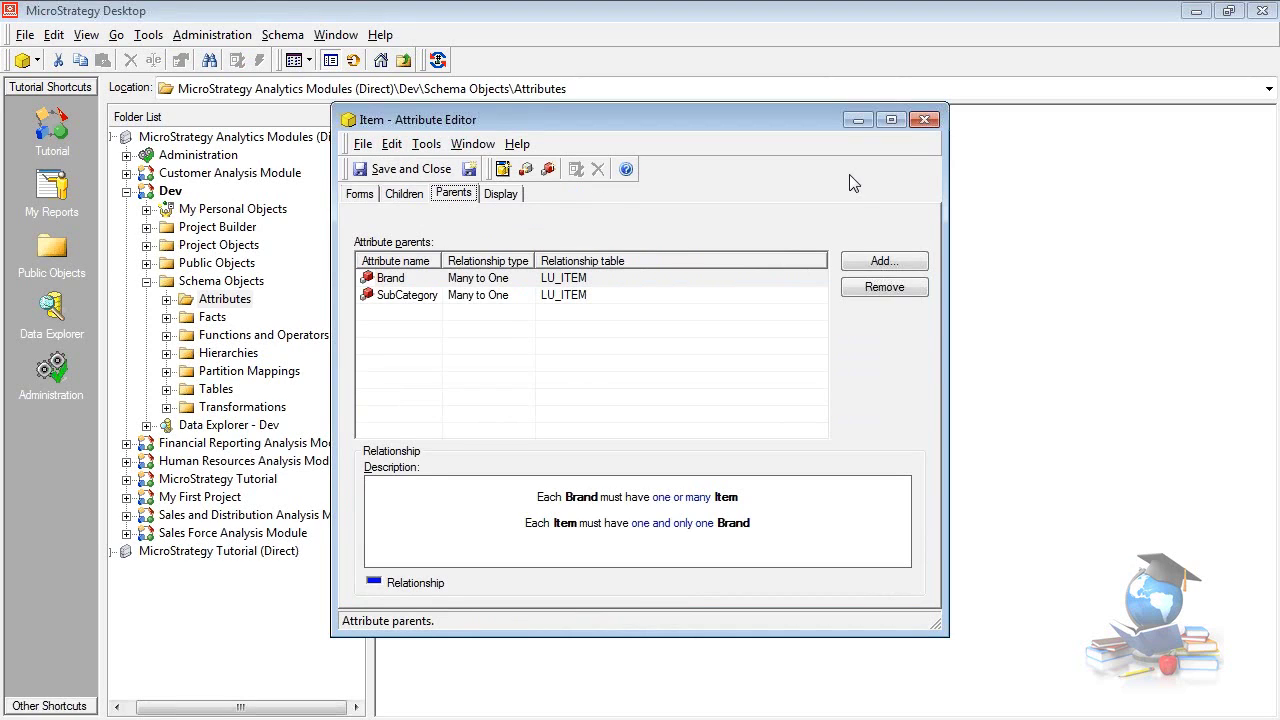
click(924, 120)
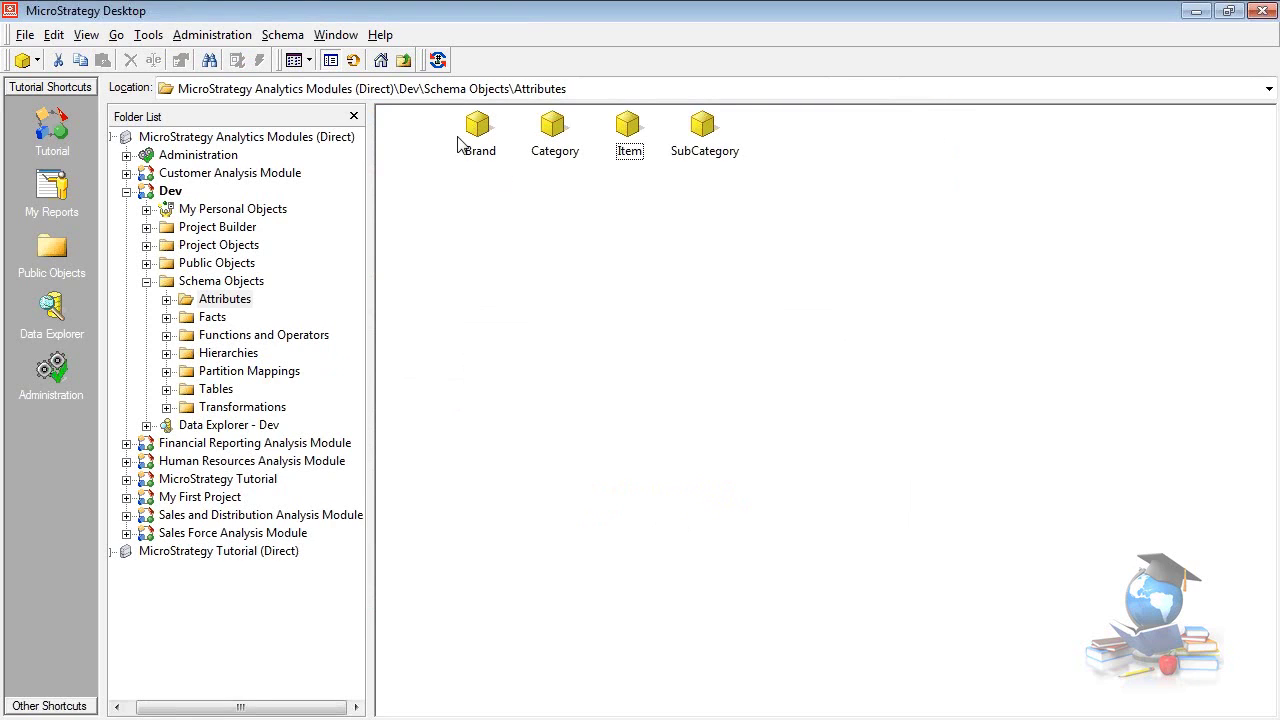
Run Update Schema with logical information, table keys and table logical sizes options checked.
click(437, 60)
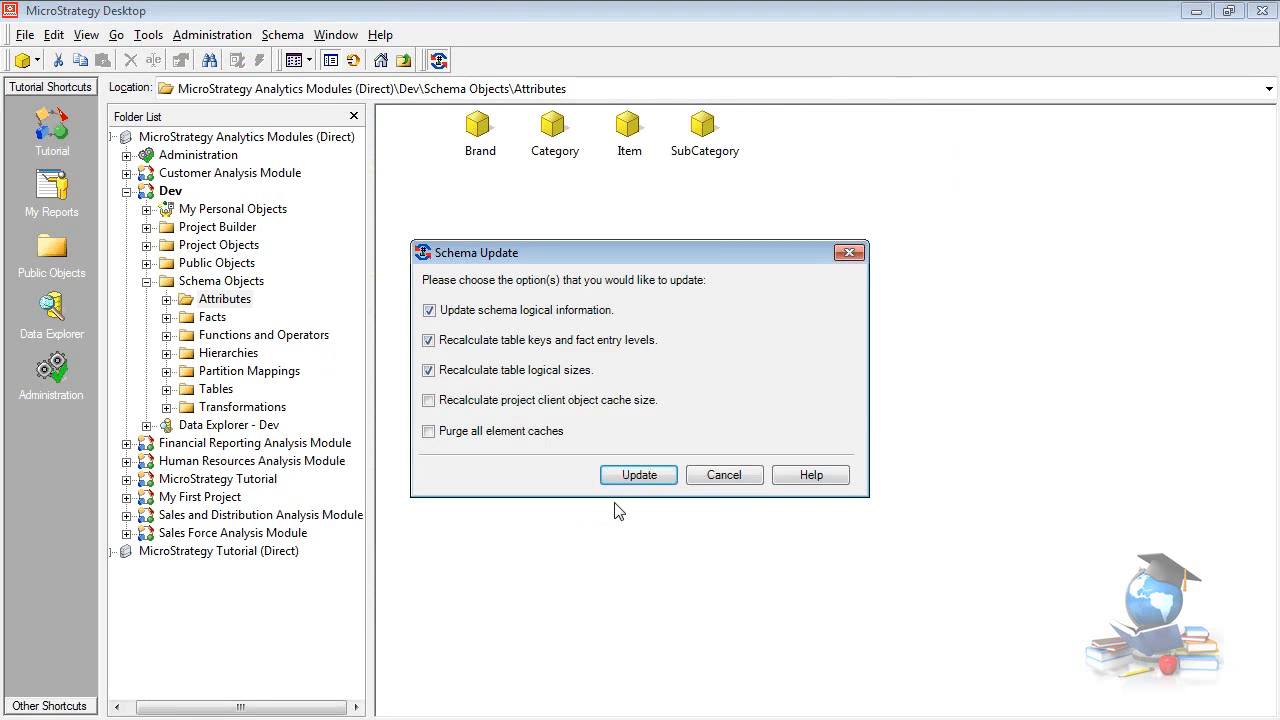
click(640, 475)
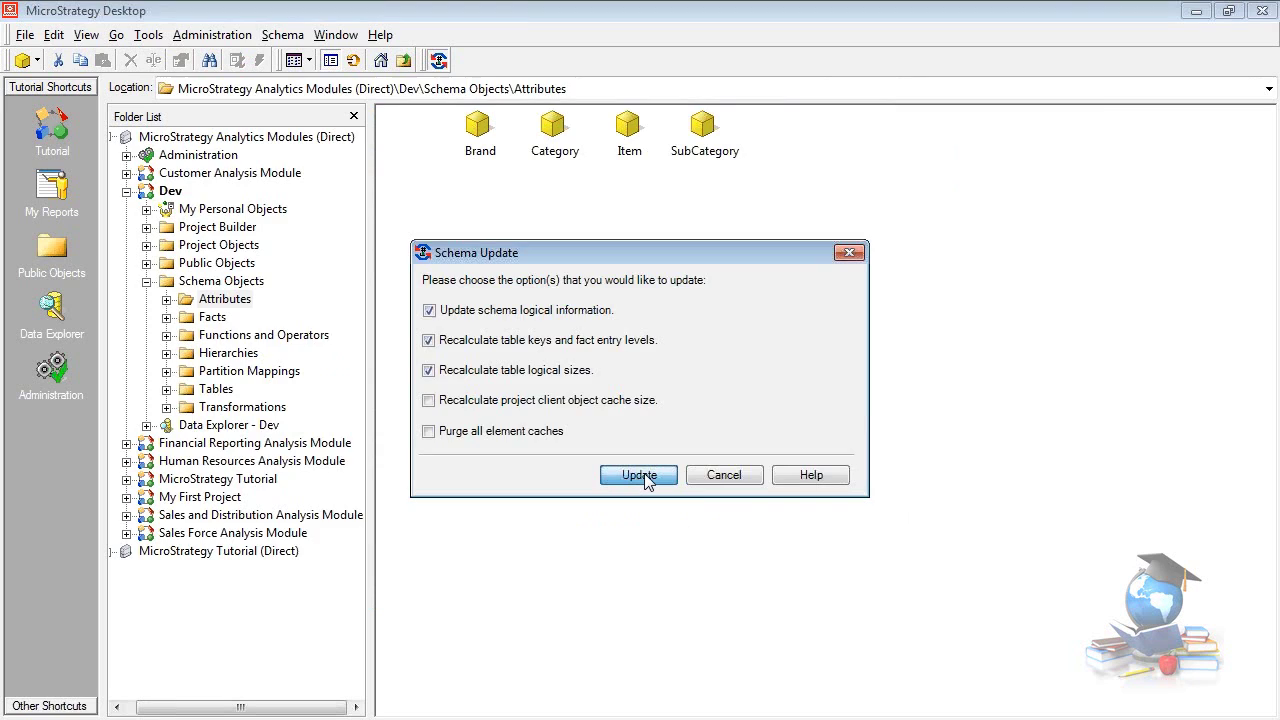